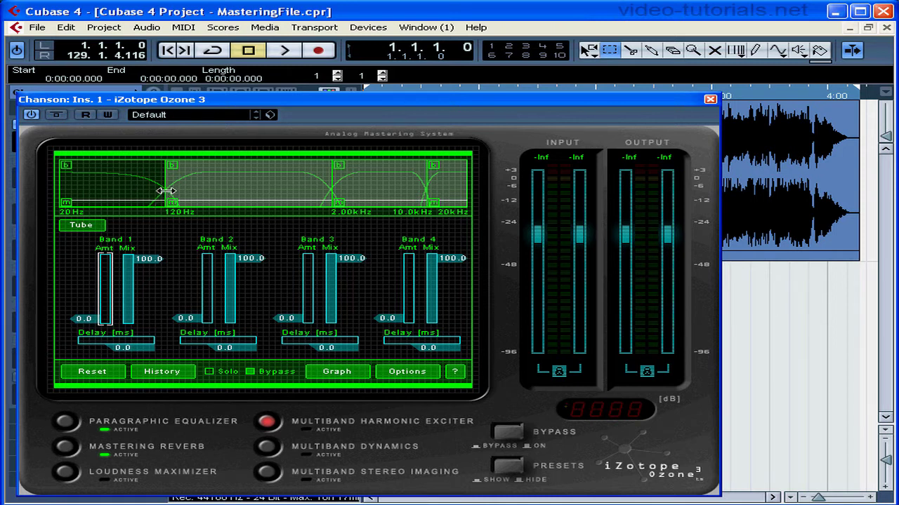
Step: Set the harmonic exciter's band 2/3 crossover to 1.69 kHz and, during playback, its band 1/2 crossover to 144 Hz
mouse_move(165, 191)
left_mouse_down()
mouse_move(133, 189)
mouse_move(166, 191)
left_mouse_up()
mouse_move(332, 191)
left_mouse_down()
mouse_move(301, 190)
mouse_move(321, 188)
left_mouse_up()
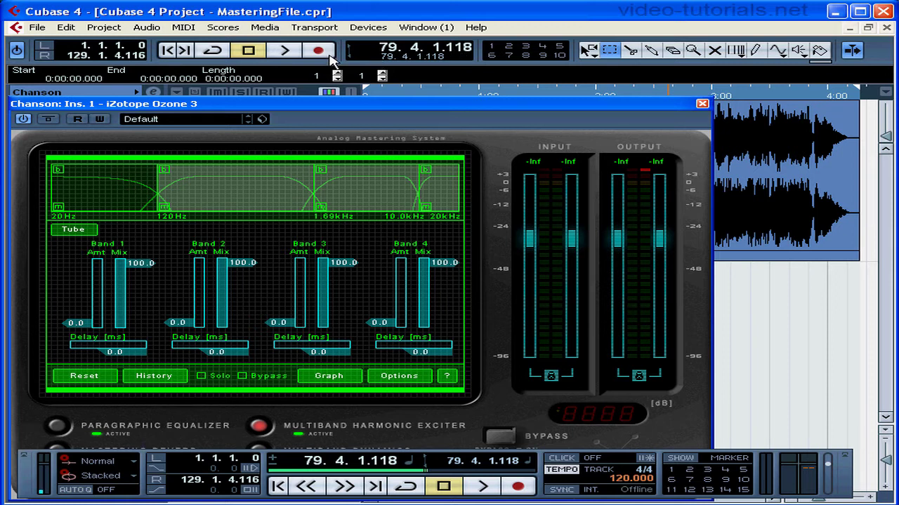
left_click(284, 51)
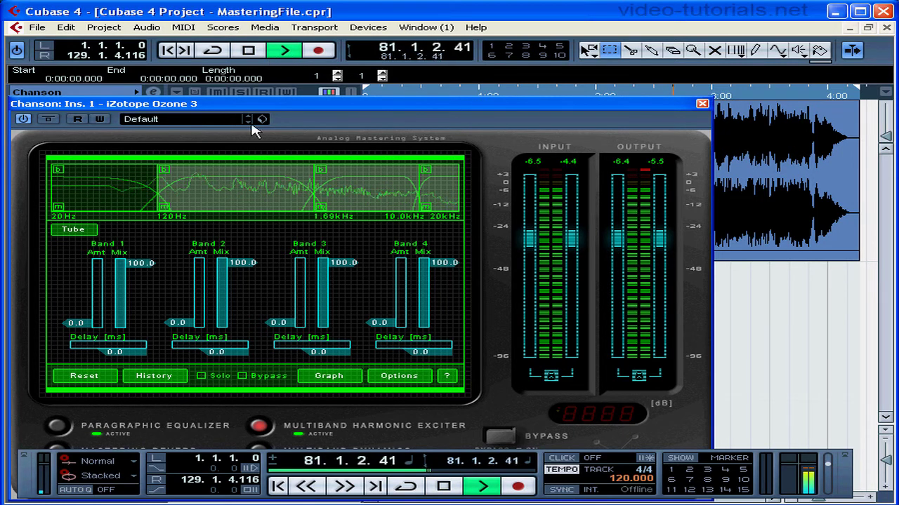
left_click(158, 206)
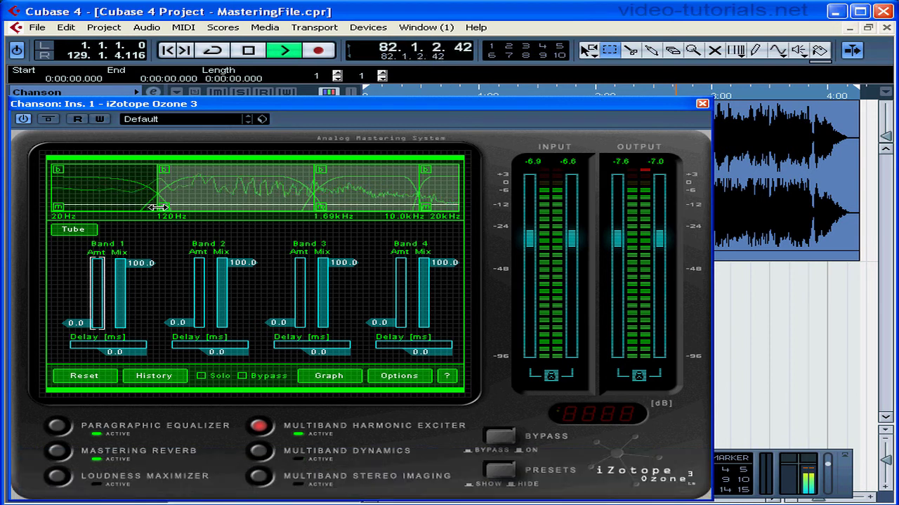
left_click_drag(158, 207, 170, 206)
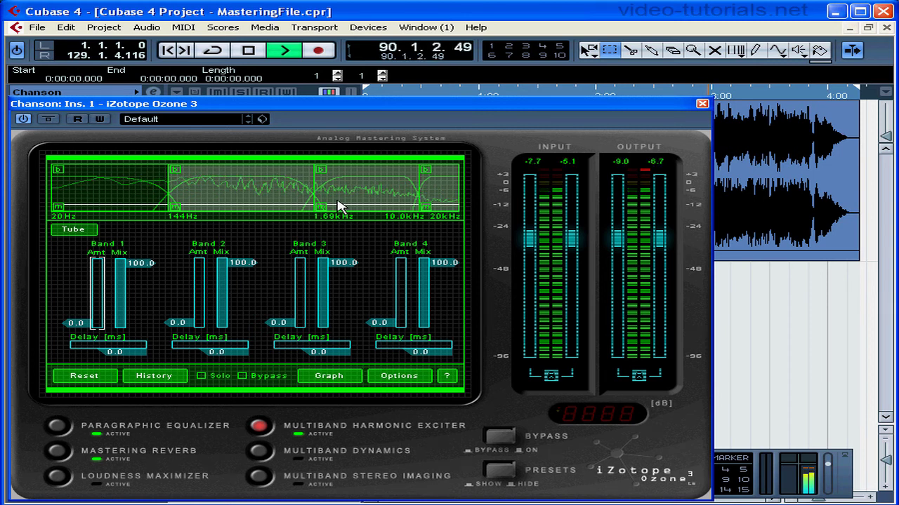
key("space")
key("F2")
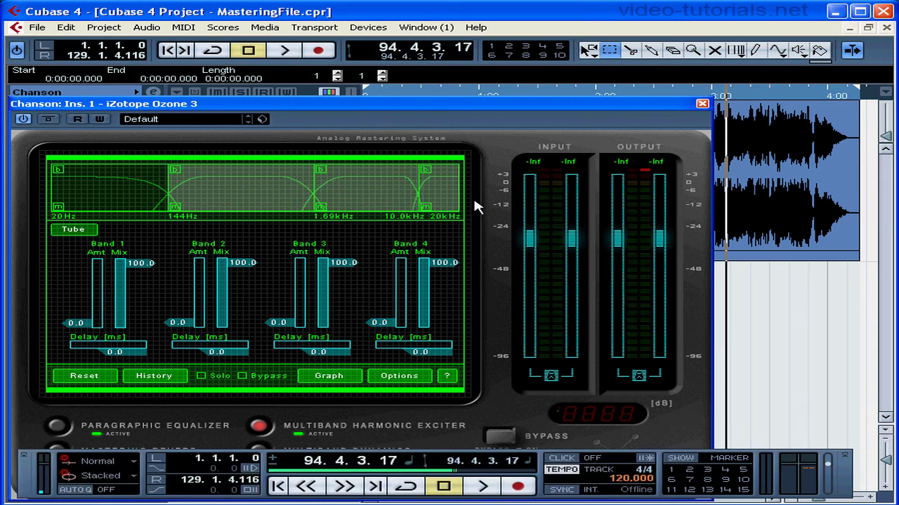
Step: Mute all the exciter bands, audition Band 1 alone during playback, and stop the track
left_click(59, 211)
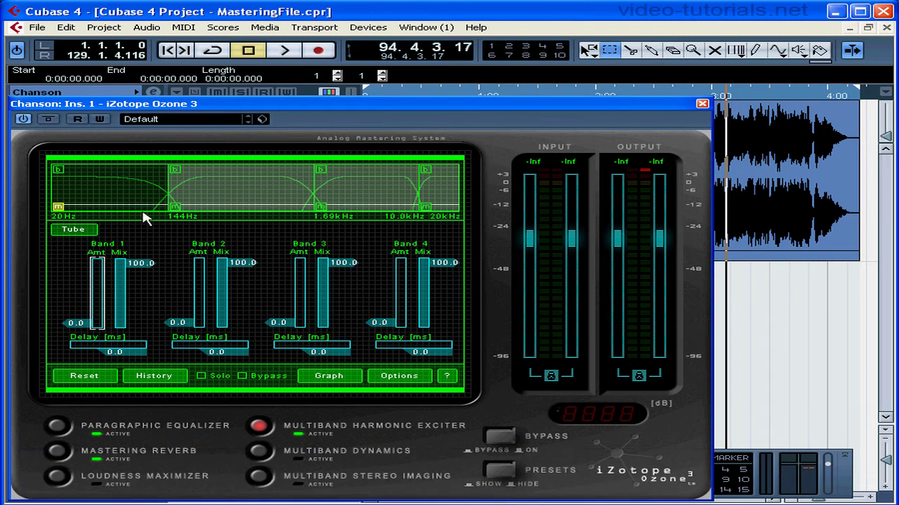
left_click(173, 208)
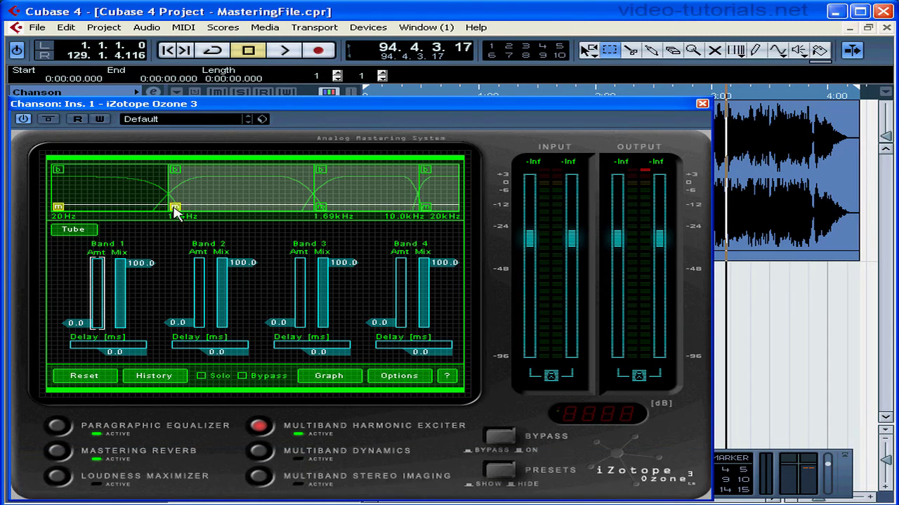
left_click(321, 209)
left_click(284, 52)
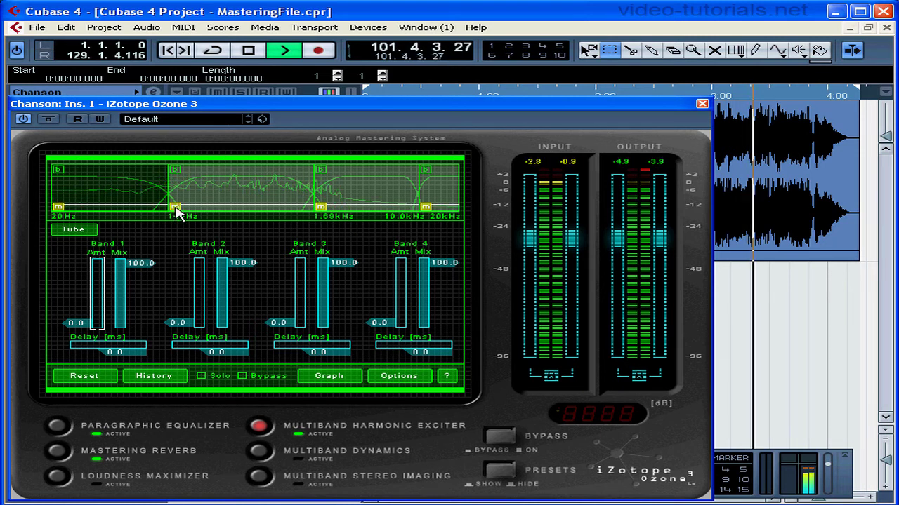
left_click(59, 207)
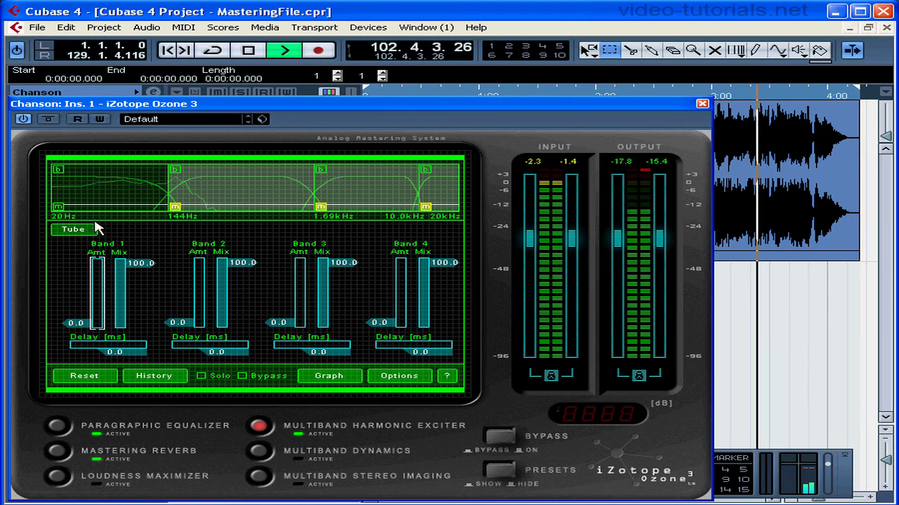
left_click(59, 208)
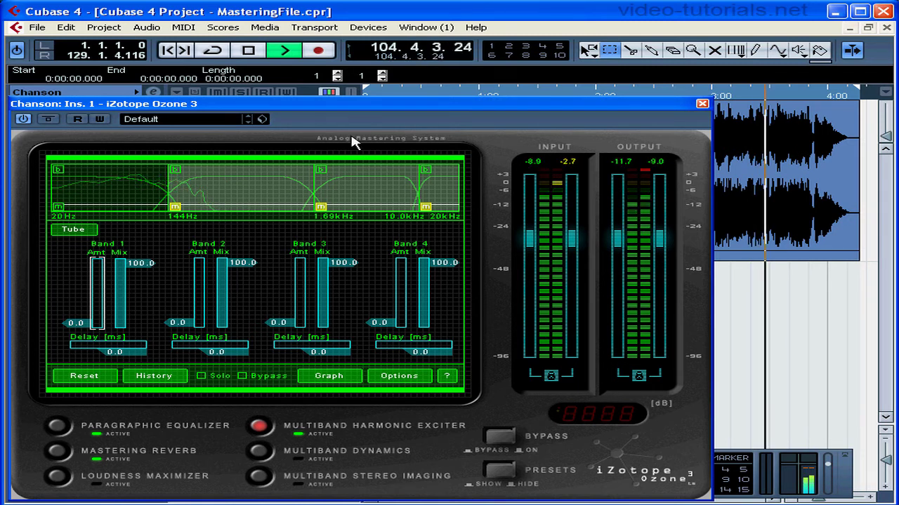
left_click(248, 52)
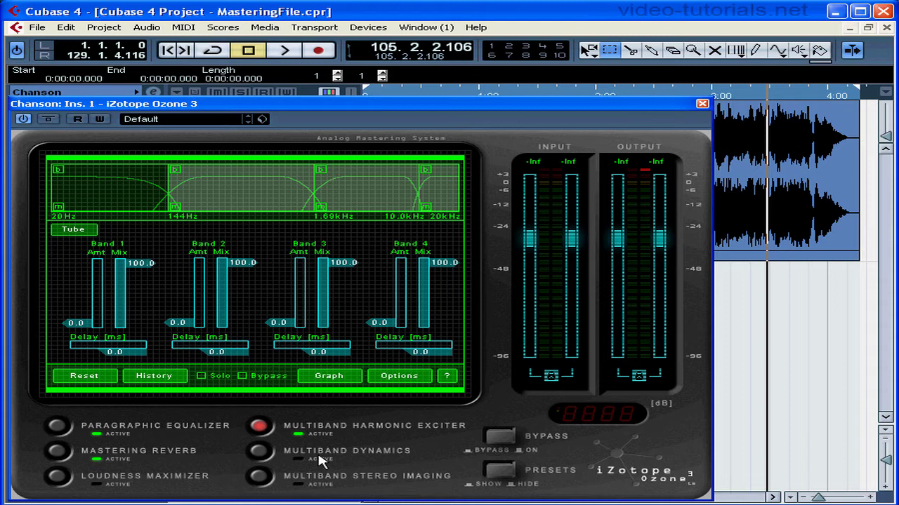
Step: Toggle the Multiband Harmonic Exciter's active state off and on, and set Band 1's amount to 2.5
left_click(301, 434)
left_click(301, 435)
left_click(100, 326)
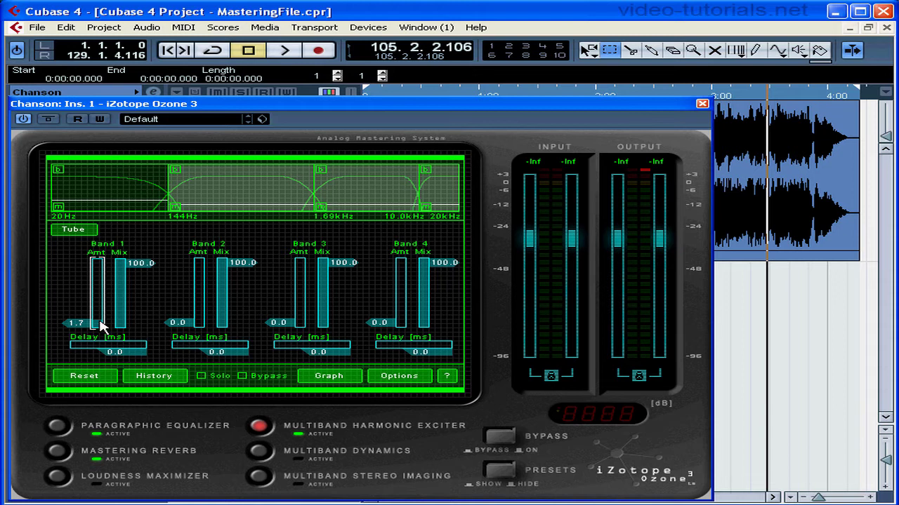
key("KP_Subtract")
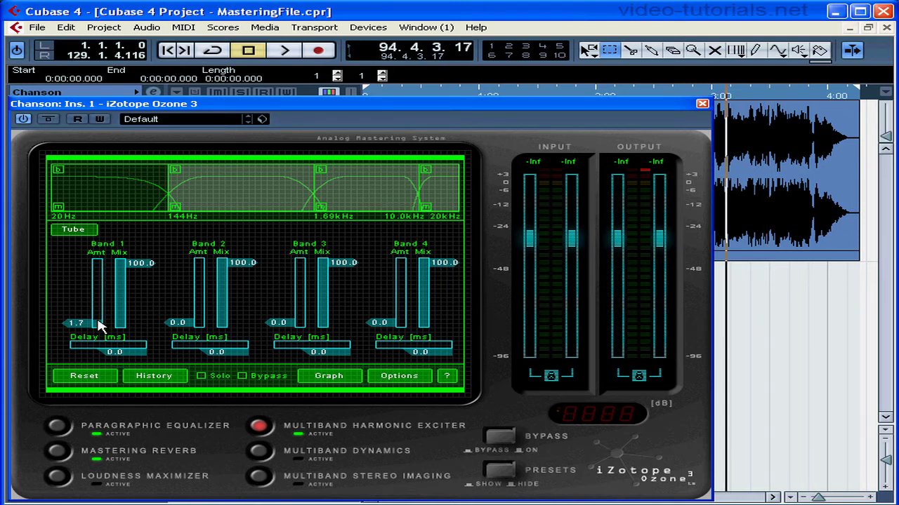
mouse_move(100, 325)
left_mouse_down()
mouse_move(109, 296)
mouse_move(105, 321)
left_mouse_up()
Step: Set the exciter amounts to 0.8 for Band 2, 1.4 for Band 3 and 0.9 for Band 4, keeping Band 1's mix at 100.0
left_click(202, 321)
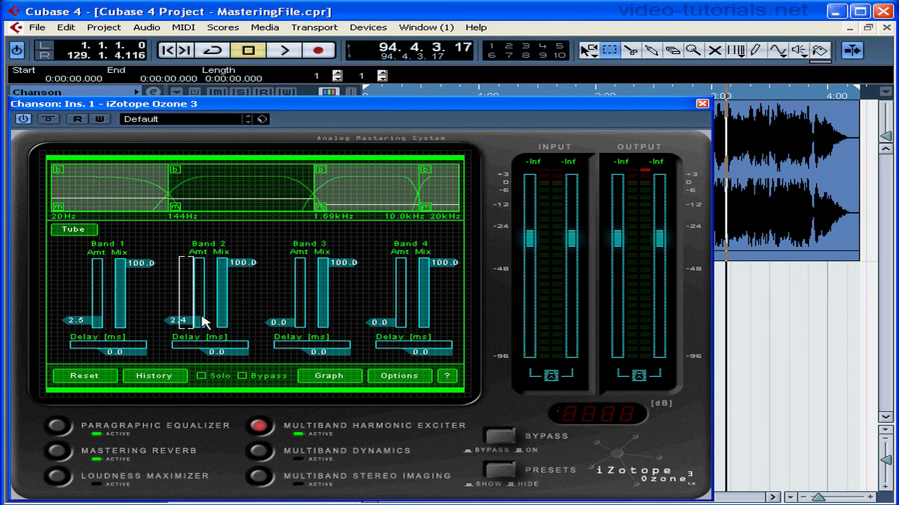
mouse_move(202, 321)
left_mouse_down()
mouse_move(202, 295)
mouse_move(203, 327)
left_mouse_up()
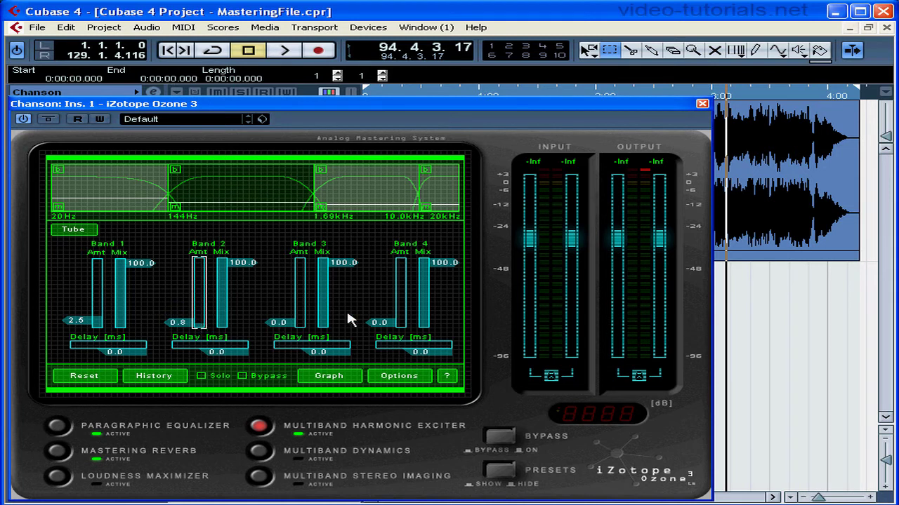
mouse_move(407, 327)
left_mouse_down()
mouse_move(404, 299)
mouse_move(407, 327)
left_mouse_up()
mouse_move(300, 324)
left_mouse_down()
mouse_move(301, 305)
mouse_move(305, 320)
left_mouse_up()
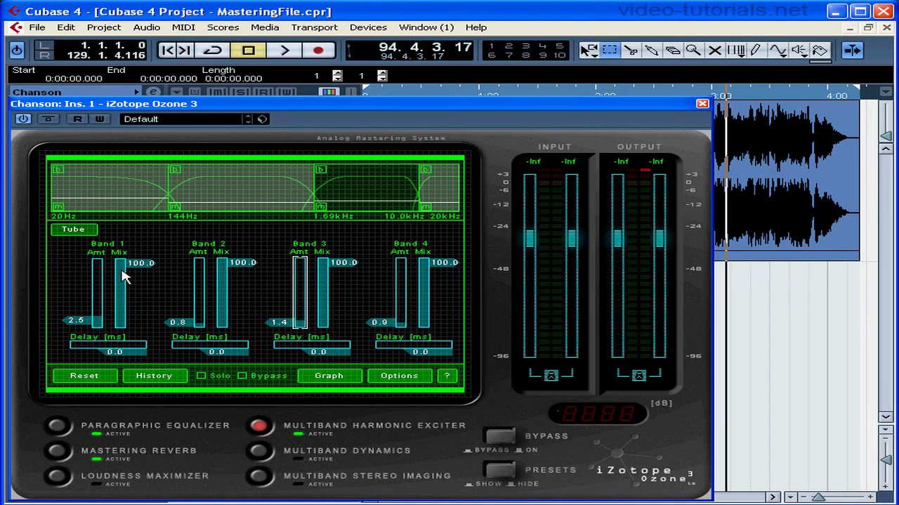
mouse_move(123, 267)
left_mouse_down()
mouse_move(122, 303)
mouse_move(119, 261)
left_mouse_up()
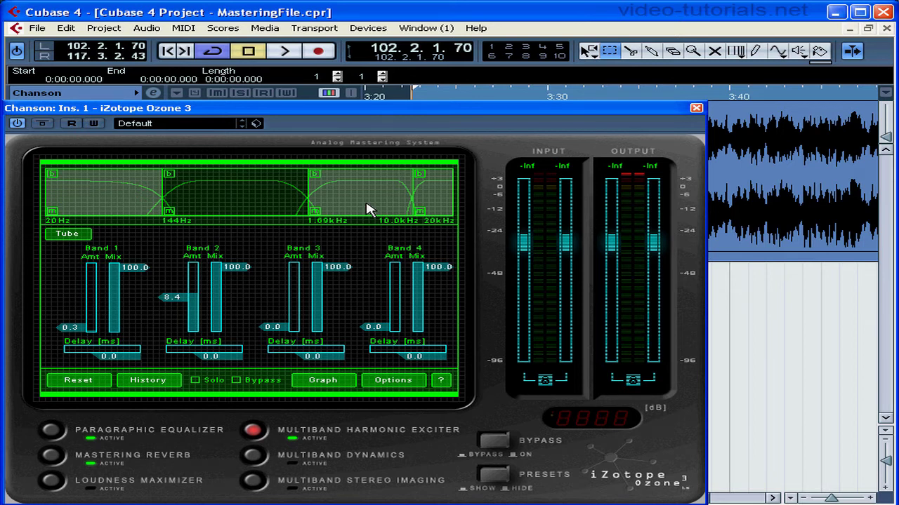
Step: Play the loop and set Band 2's exciter amount to 0.6 and its mix to 60.0
key("space")
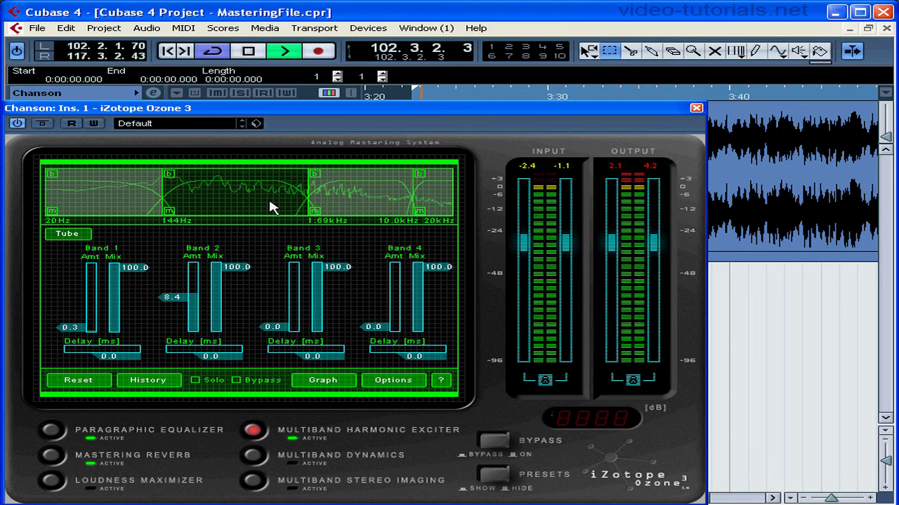
left_click_drag(199, 300, 200, 326)
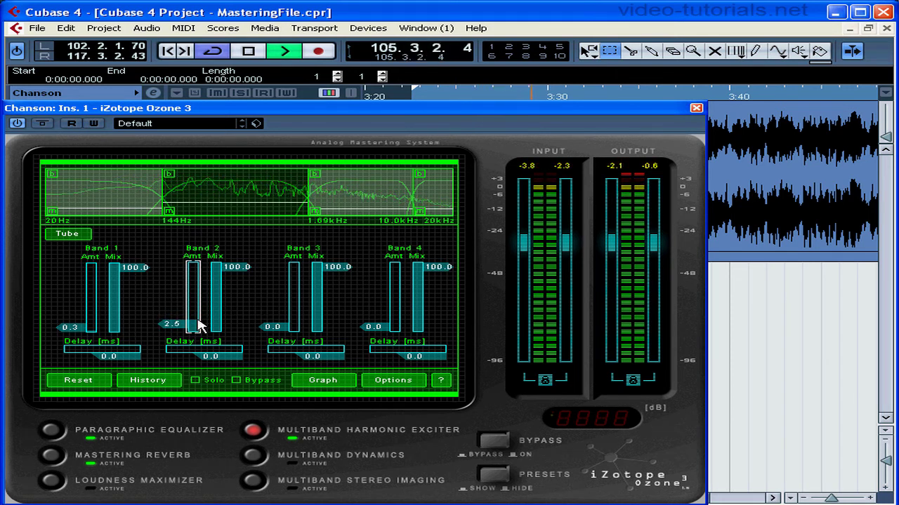
left_click_drag(199, 323, 199, 325)
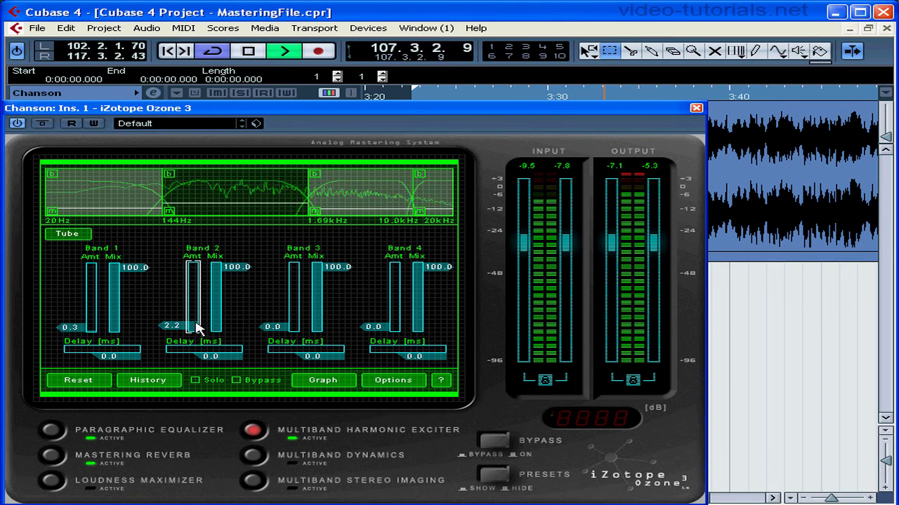
left_click_drag(196, 326, 197, 332)
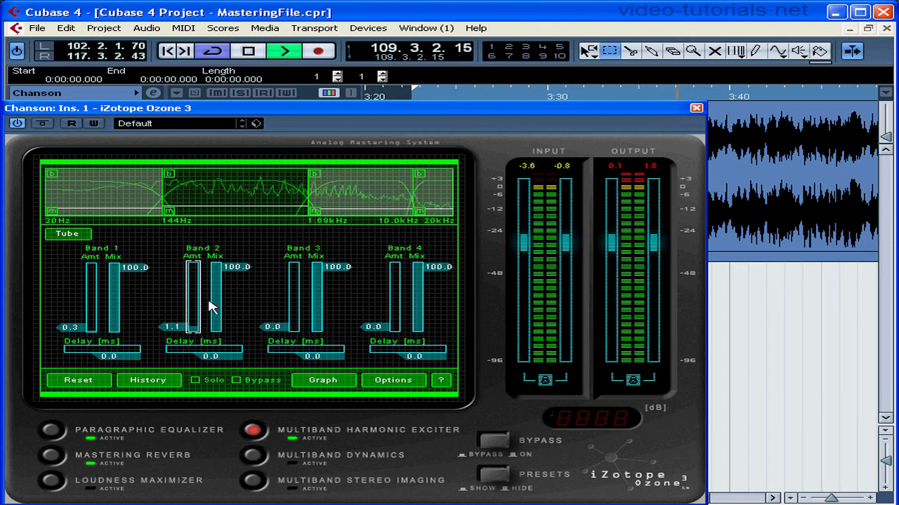
left_click_drag(222, 277, 219, 281)
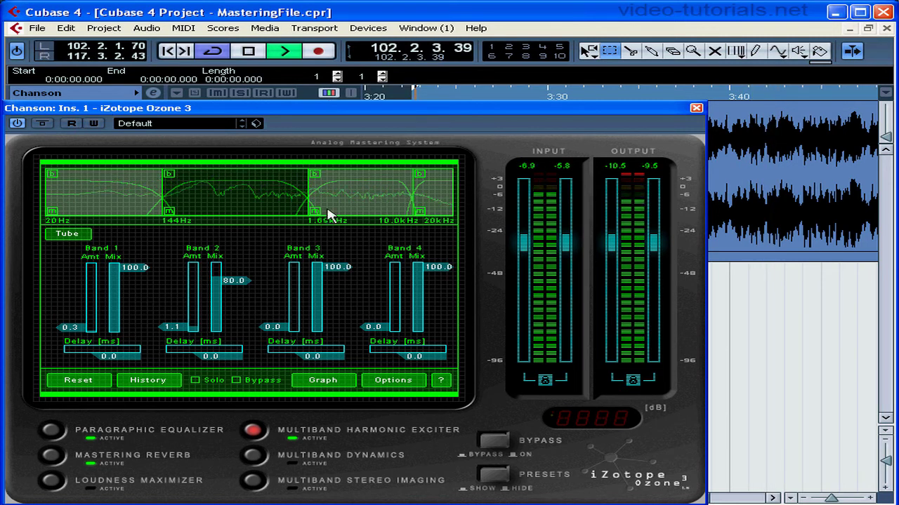
left_click_drag(217, 280, 220, 295)
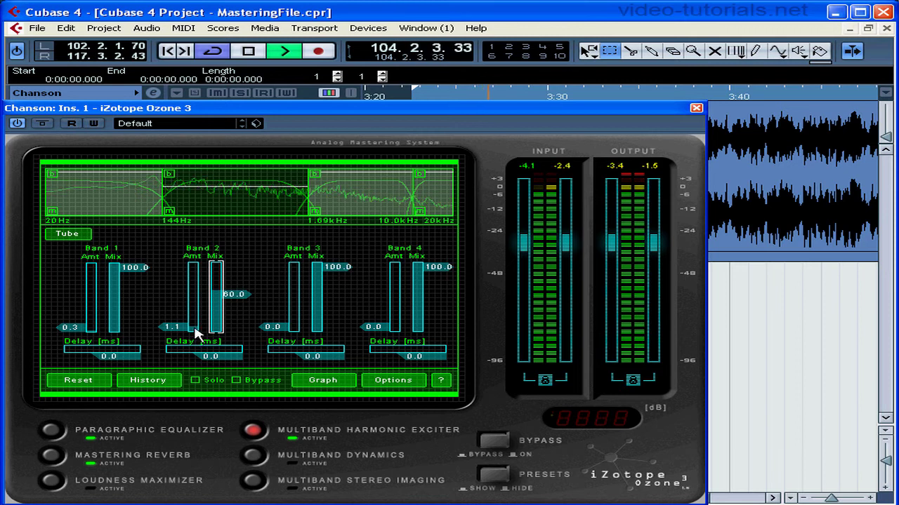
left_click(195, 330)
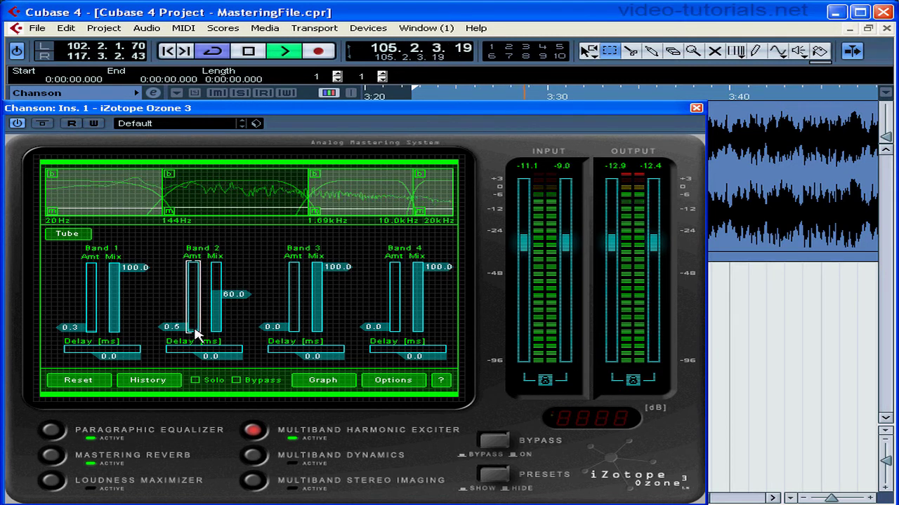
left_click_drag(194, 329, 194, 327)
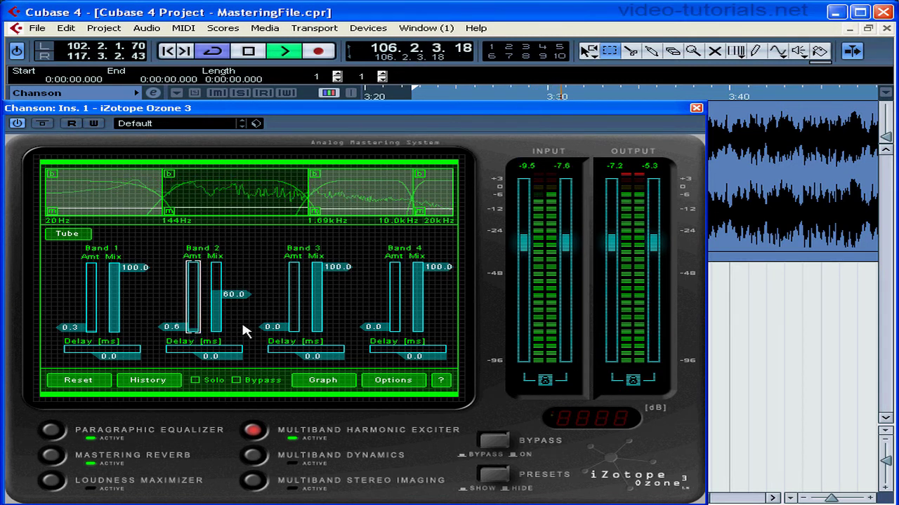
Step: Set Band 3's exciter amount to 0.8 and its mix to 67.4
left_click(298, 309)
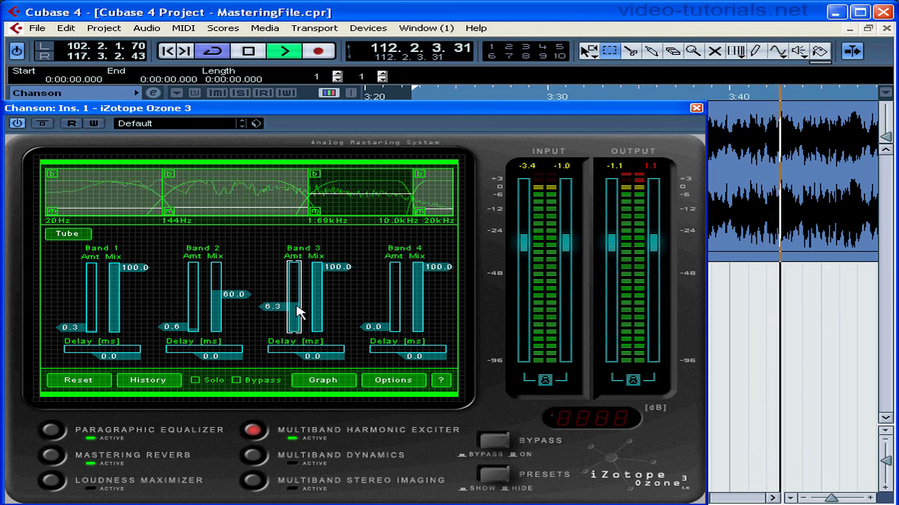
left_click_drag(294, 311, 297, 331)
left_click_drag(320, 267, 320, 290)
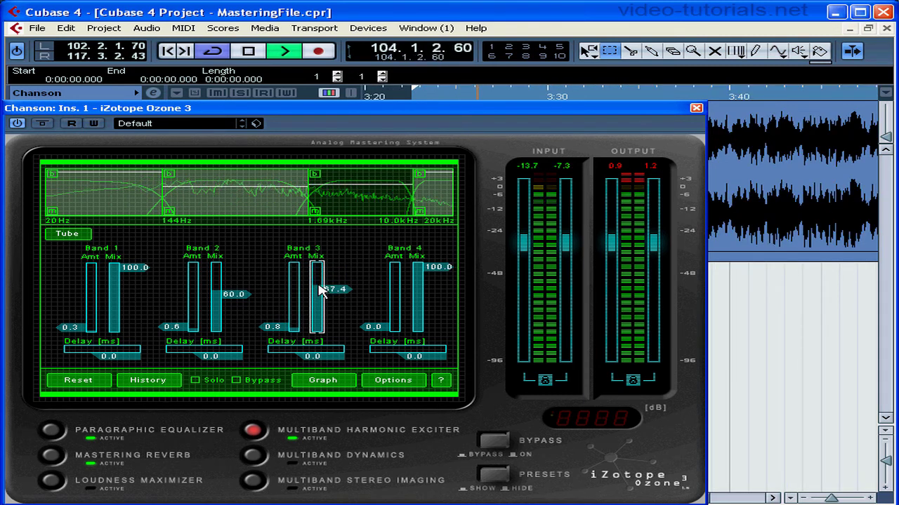
Step: Compare the loop with the exciter bypassed and active, and stop playback
left_click(236, 381)
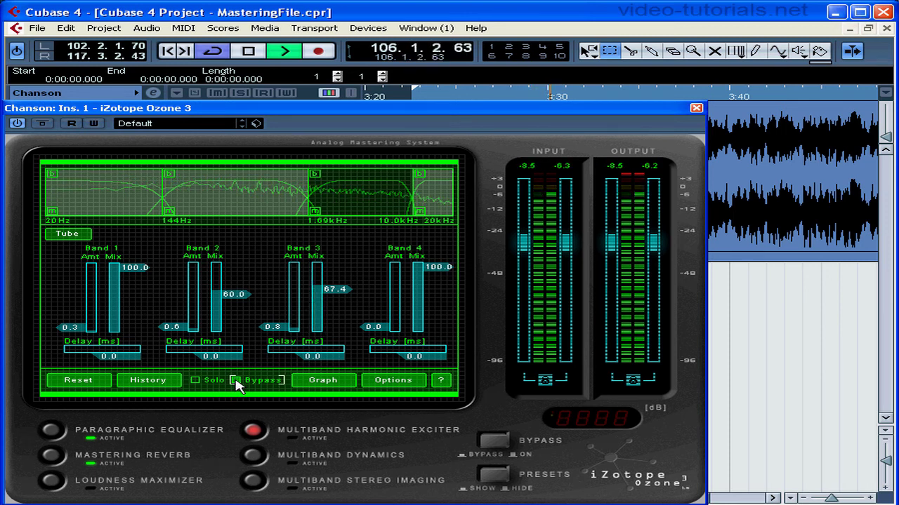
left_click(236, 381)
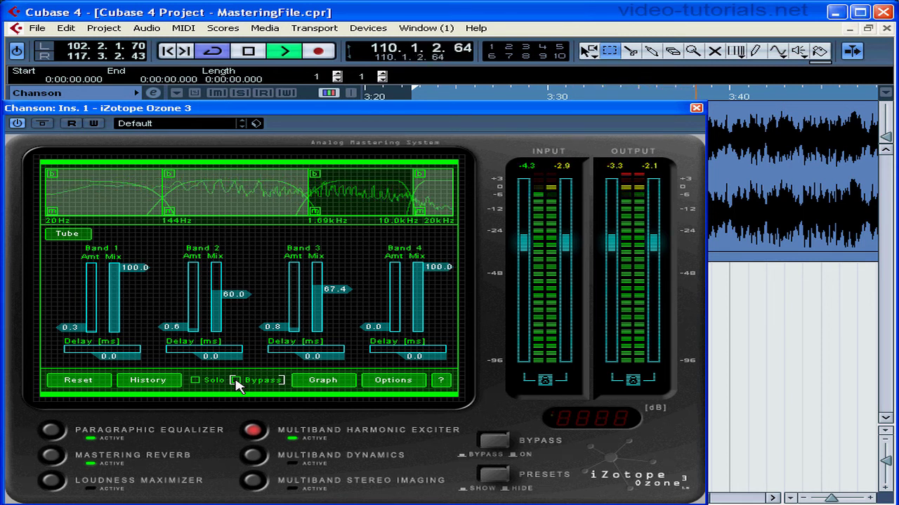
key("space")
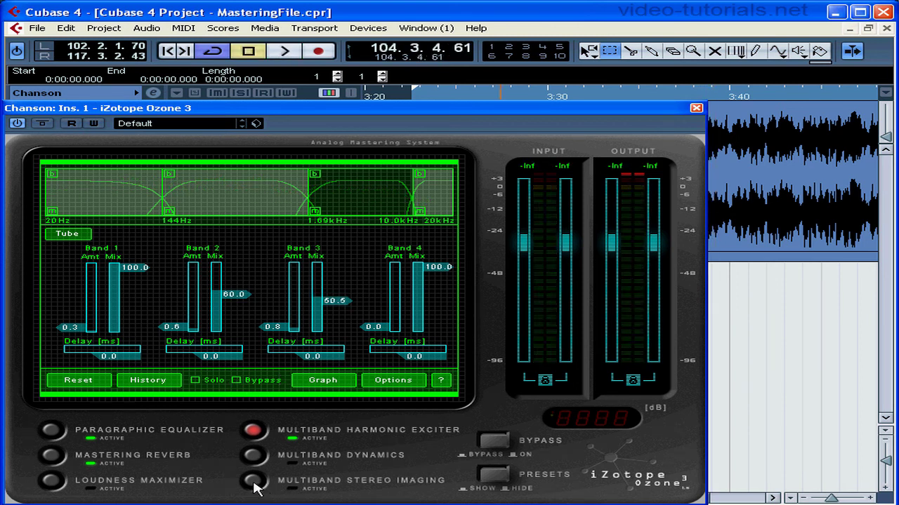
Step: Open the Multiband Stereo Imaging module and try Band 1 widening at 0.5 and -0.4, ending at 0.0
left_click(253, 482)
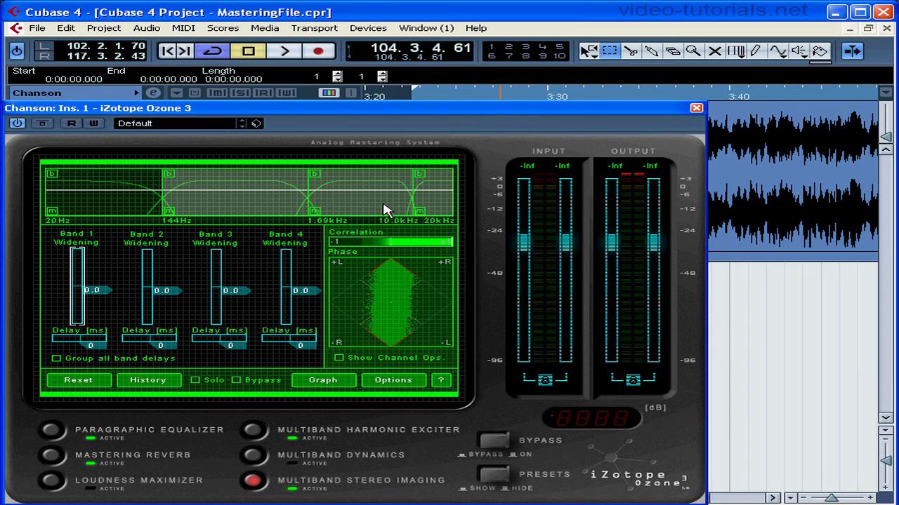
left_click(89, 292)
left_click_drag(80, 294, 79, 274)
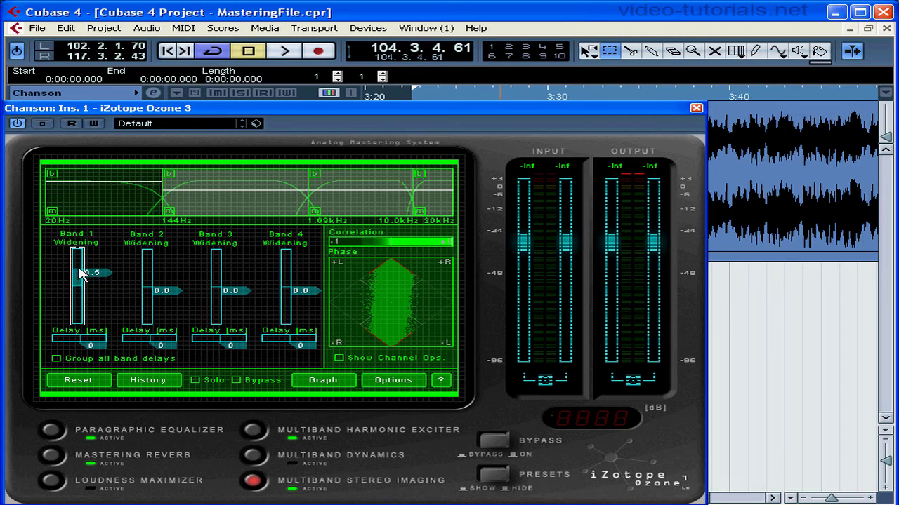
left_click_drag(80, 273, 76, 305)
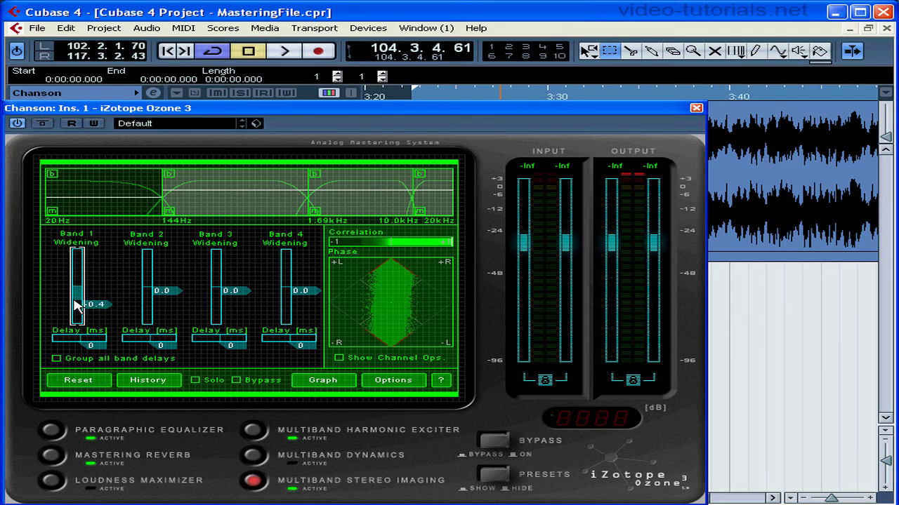
left_click_drag(76, 302, 77, 286)
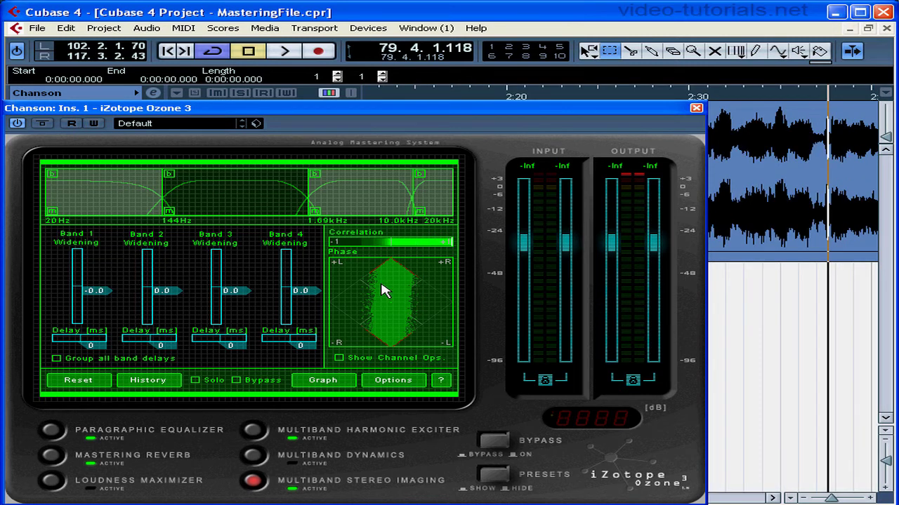
Step: Set Band 2's stereo widening to 0.6 and listen to the track with it
left_click(284, 51)
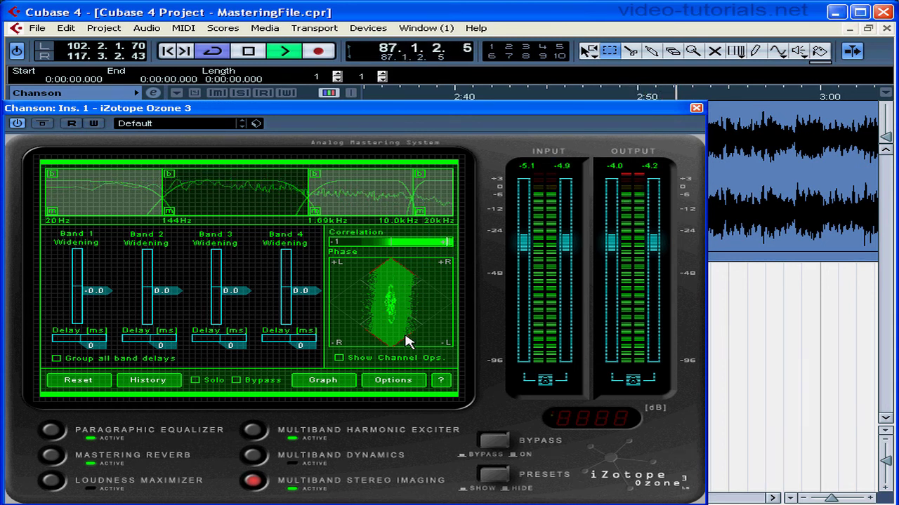
key("space")
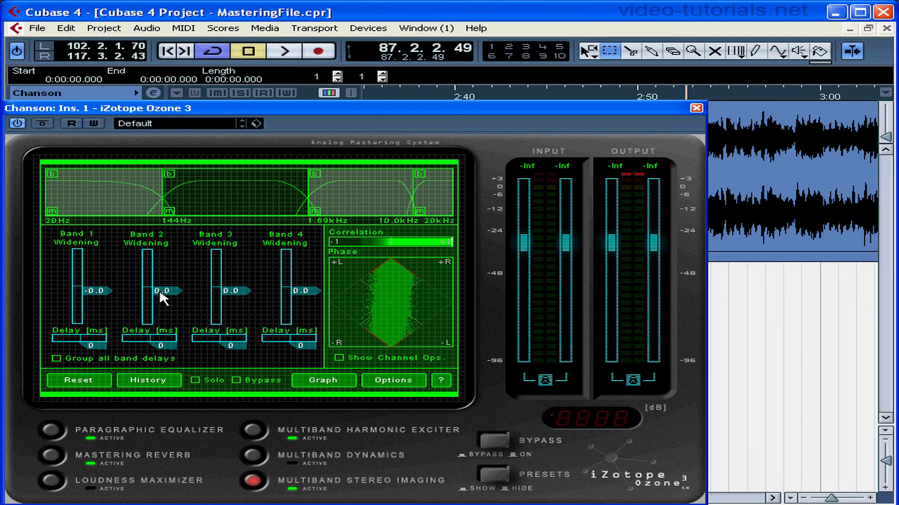
key("space")
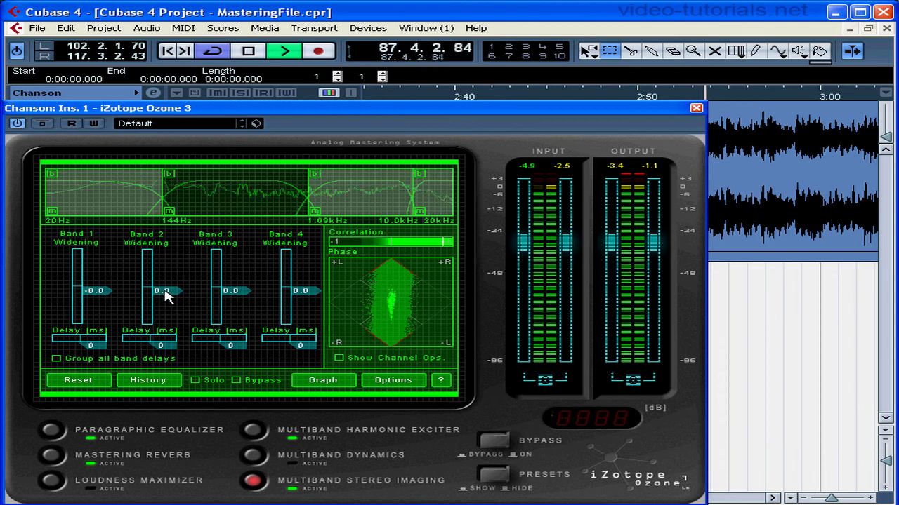
left_click_drag(153, 293, 149, 277)
key("space")
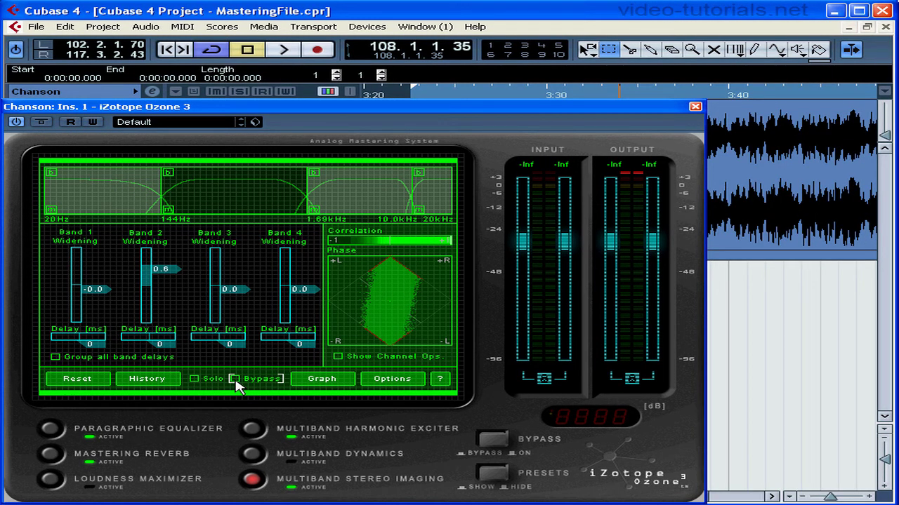
key("space")
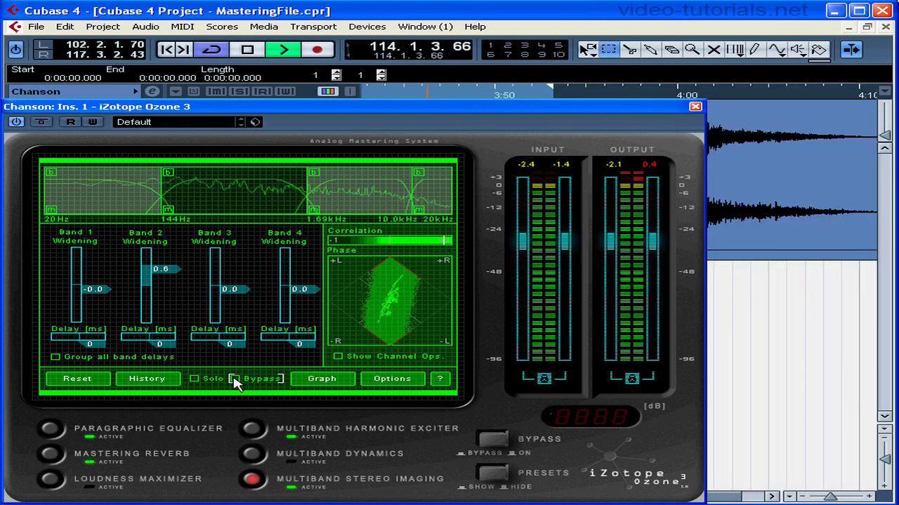
key("space")
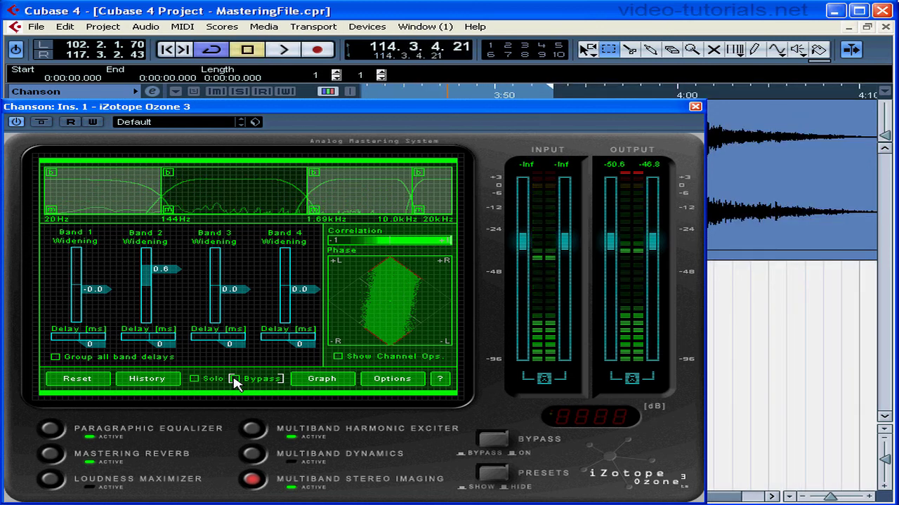